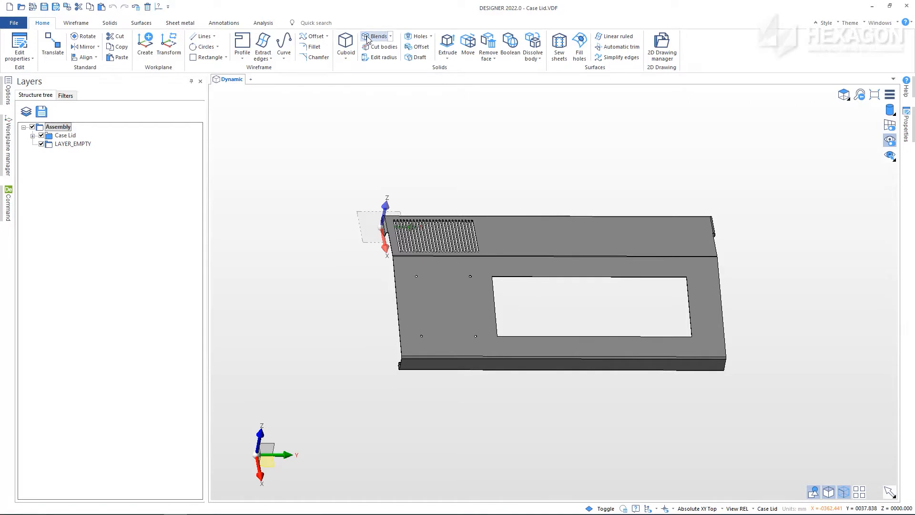
Start a Blends operation and select the edges around the large rectangular cutout using the Edges by a loop filter.
{"action": "left_click", "coordinate": [368, 37]}
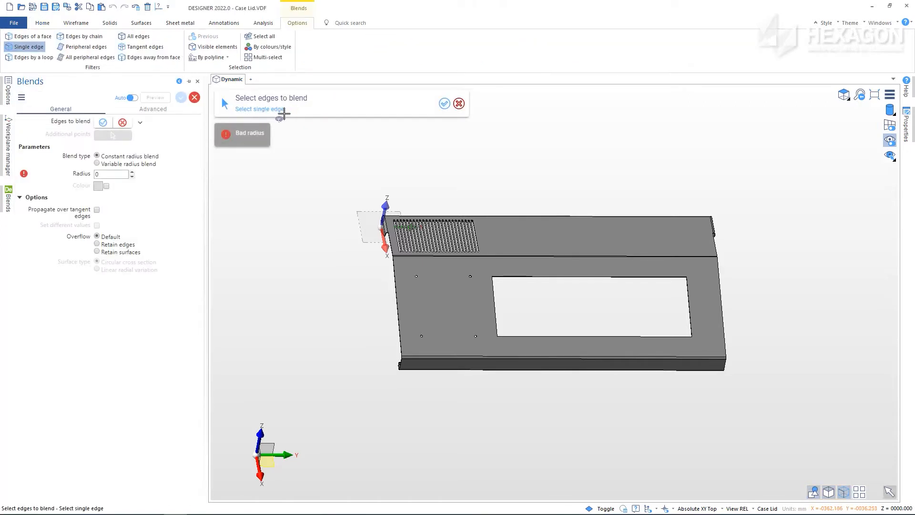
{"action": "scroll", "coordinate": [548, 304], "scroll_direction": "up", "scroll_amount": 2}
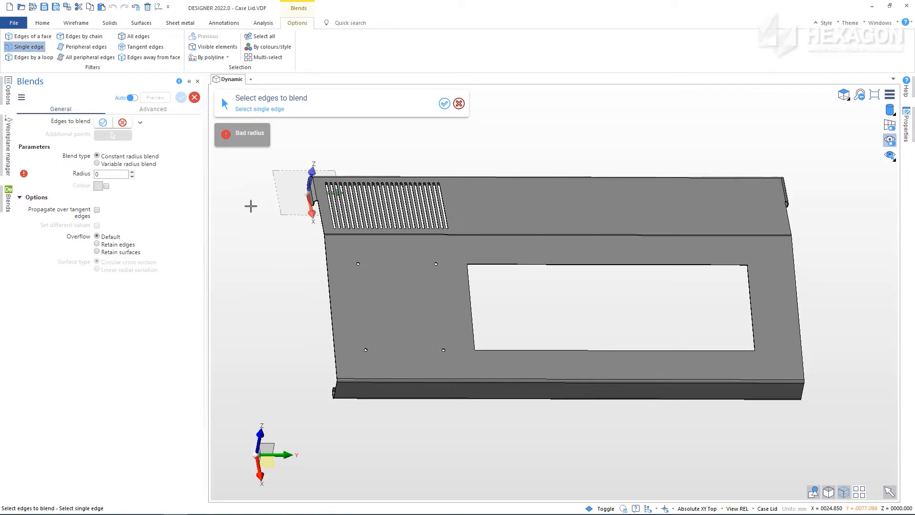
{"action": "left_click", "coordinate": [30, 60]}
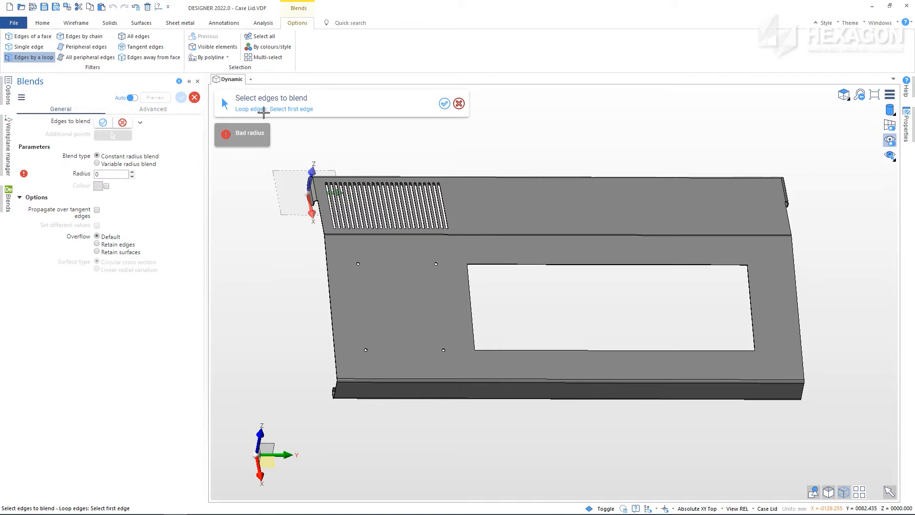
{"action": "left_click", "coordinate": [559, 262]}
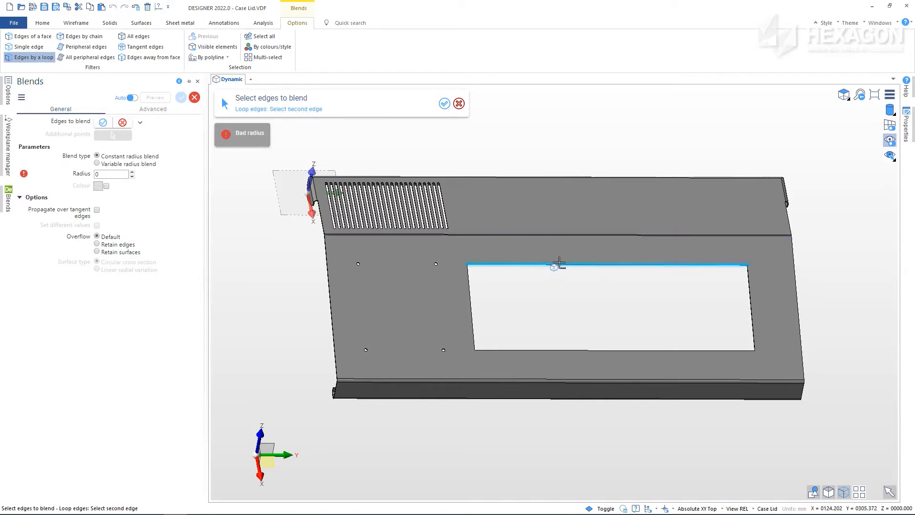
{"action": "left_click", "coordinate": [751, 278]}
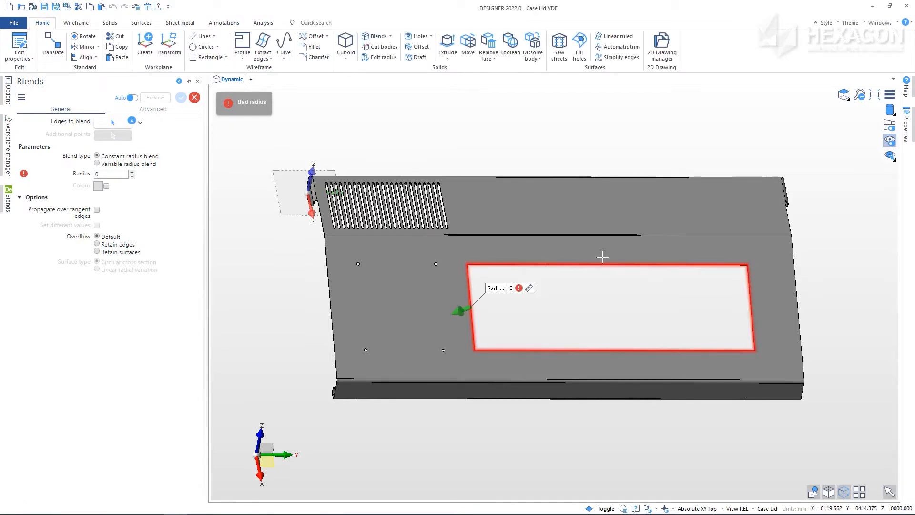
Set the constant blend radius to 1 mm and inspect the previewed rounding along the rectangular cutout's rim.
{"action": "scroll", "coordinate": [473, 270], "scroll_direction": "up", "scroll_amount": 5}
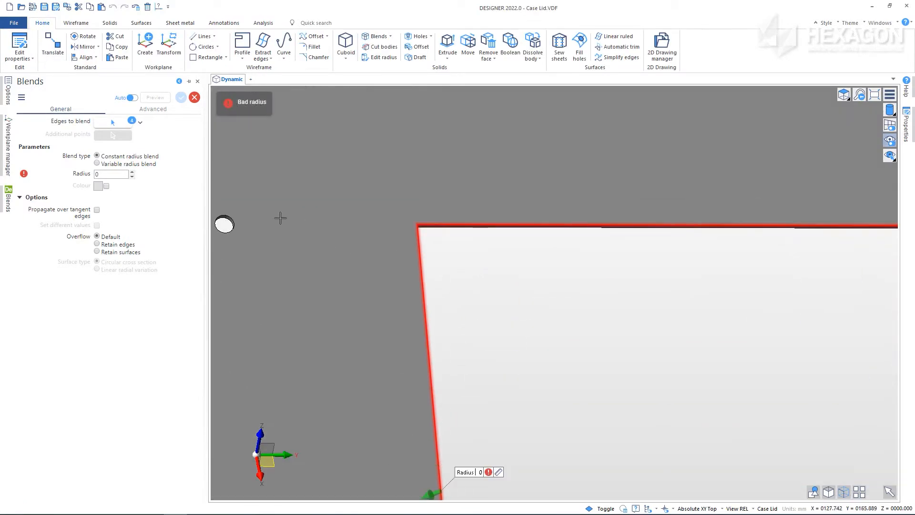
{"action": "left_click", "coordinate": [132, 172]}
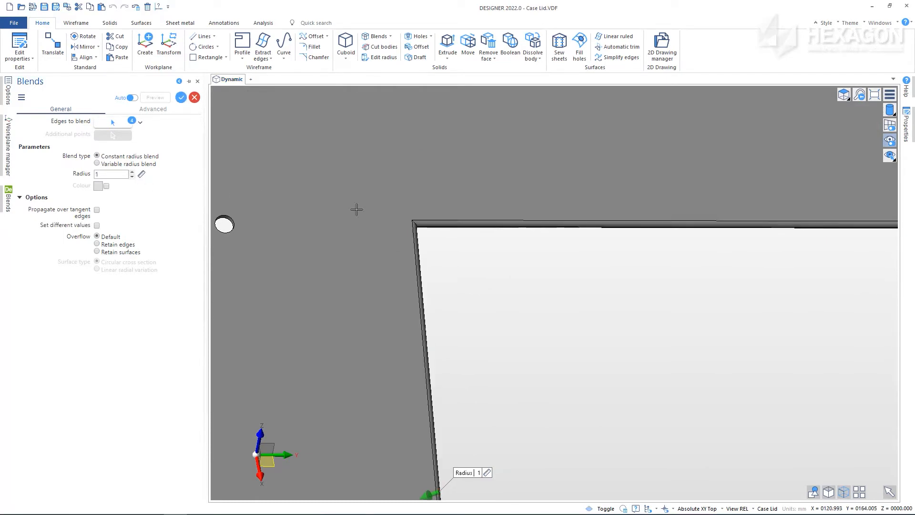
{"action": "scroll", "coordinate": [413, 233], "scroll_direction": "up", "scroll_amount": 4}
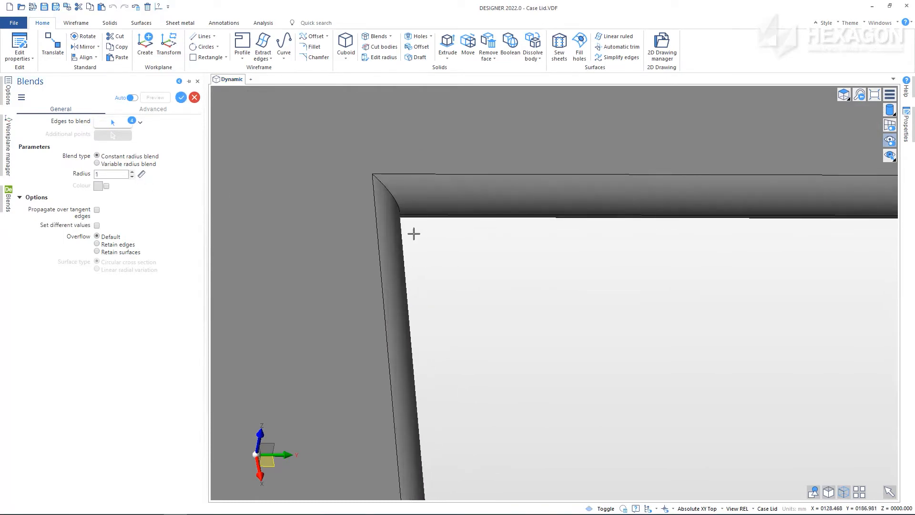
{"action": "scroll", "coordinate": [413, 232], "scroll_direction": "down", "scroll_amount": 3}
{"action": "scroll", "coordinate": [484, 272], "scroll_direction": "down", "scroll_amount": 3}
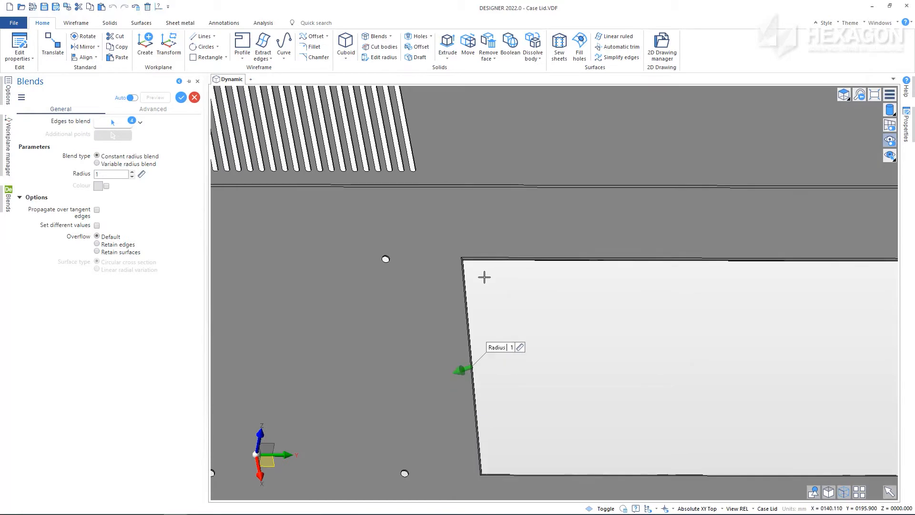
{"action": "scroll", "coordinate": [484, 277], "scroll_direction": "down", "scroll_amount": 3}
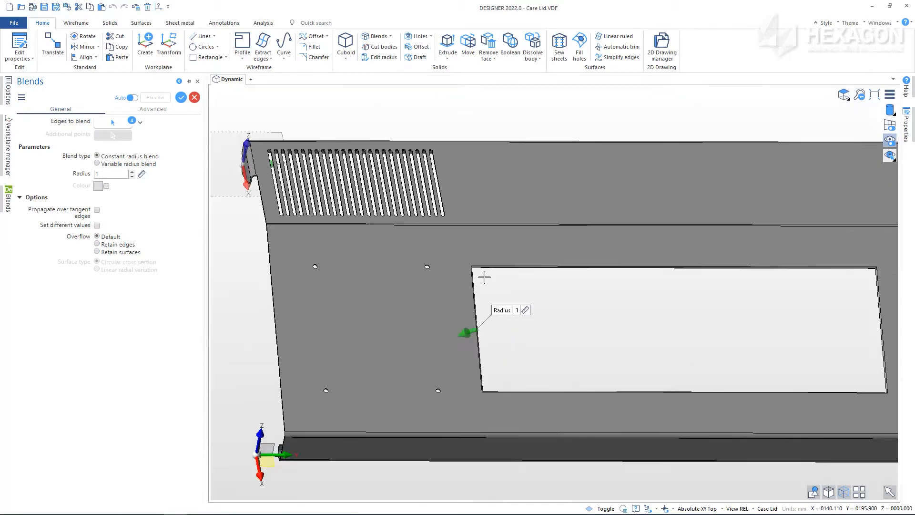
Reset the list of edges to blend so that none are selected.
{"action": "left_click", "coordinate": [141, 123]}
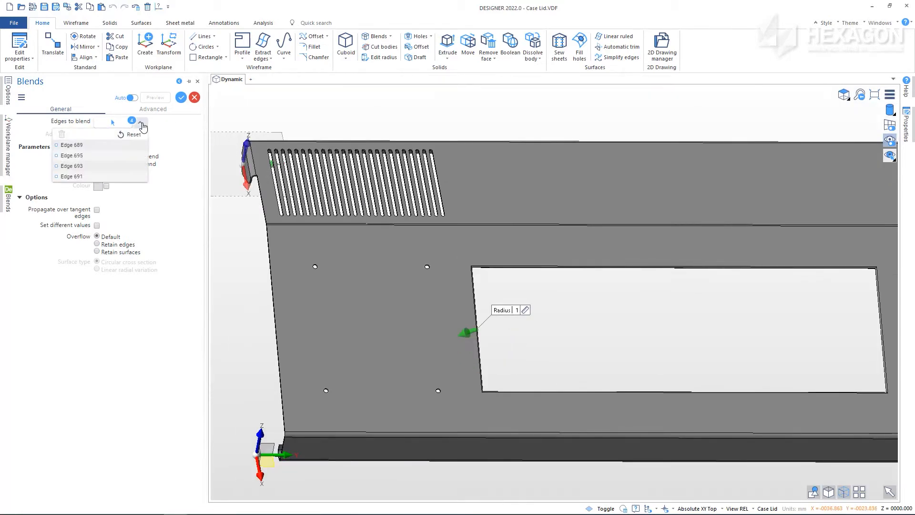
{"action": "left_click", "coordinate": [78, 177]}
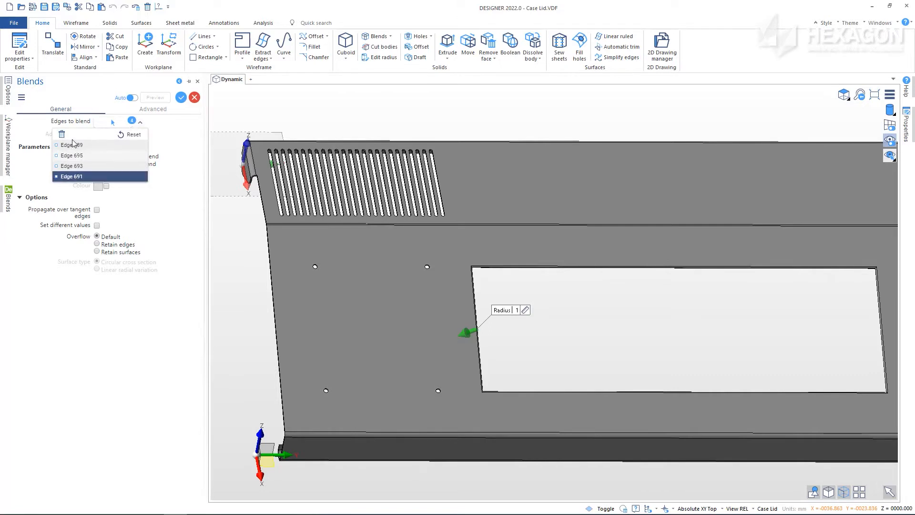
{"action": "left_click", "coordinate": [128, 137]}
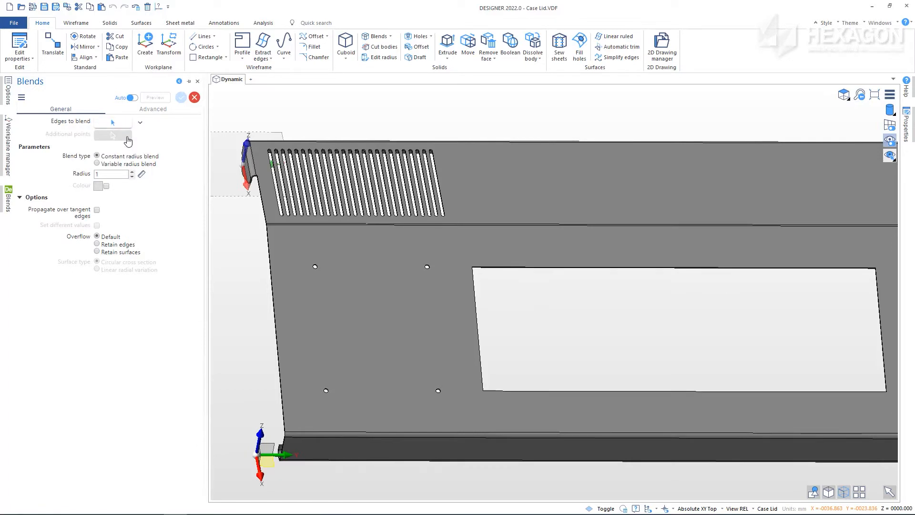
Select all edges running away from the lid's large front face as the edges to blend.
{"action": "left_click", "coordinate": [122, 126]}
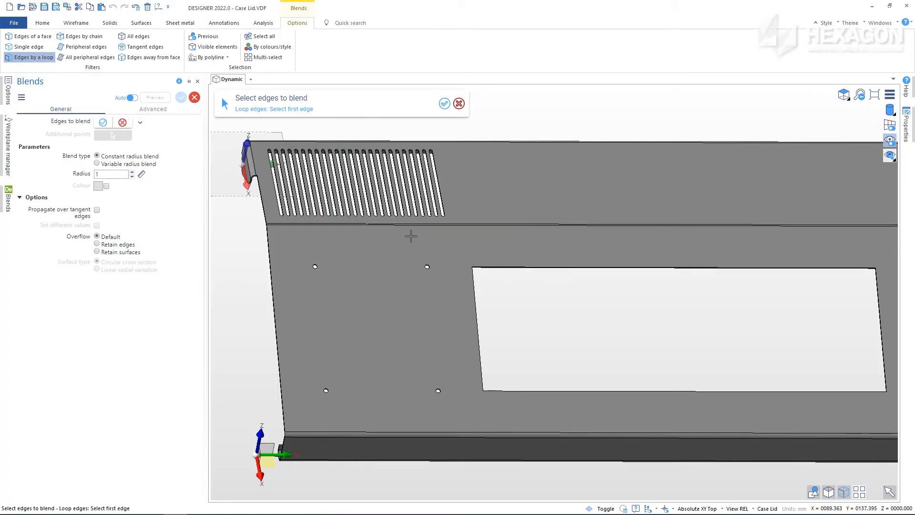
{"action": "scroll", "coordinate": [411, 235], "scroll_direction": "down", "scroll_amount": 1}
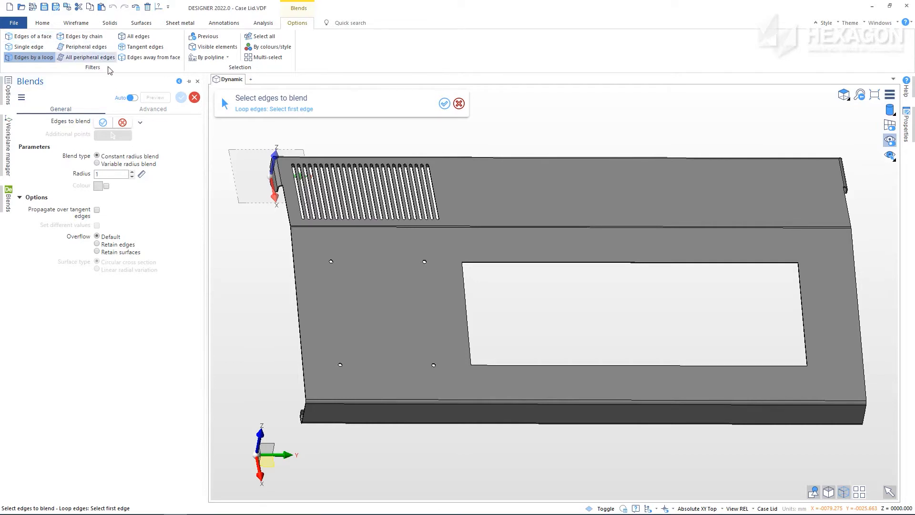
{"action": "left_click", "coordinate": [158, 57]}
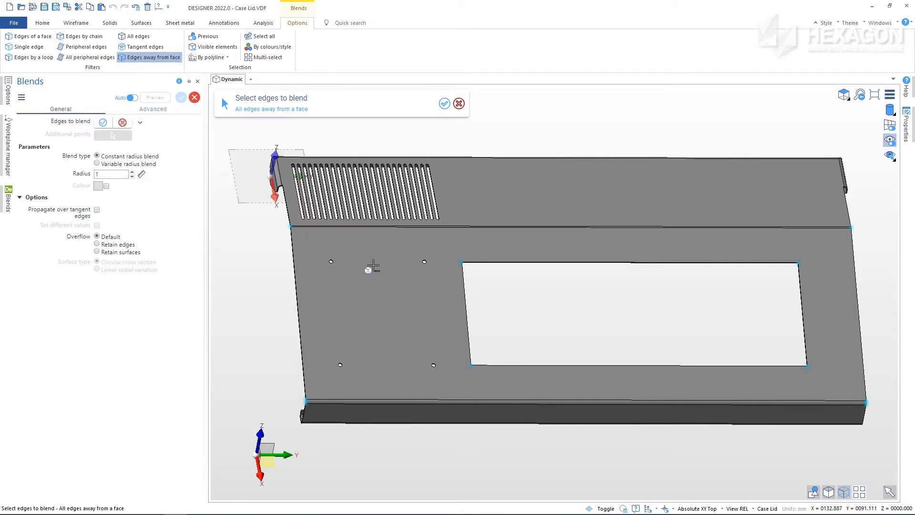
{"action": "left_click", "coordinate": [373, 266]}
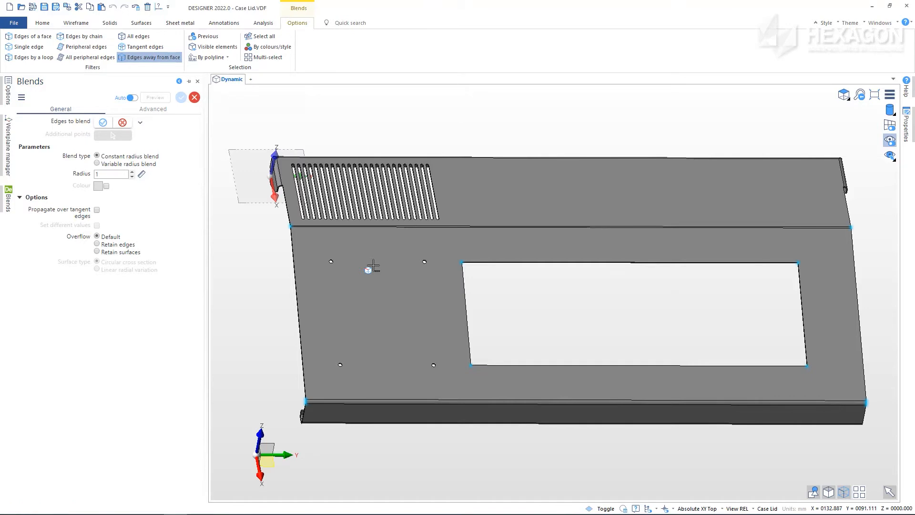
Remove the four outer corner edges from the blend selection and apply the 1 mm blend to the rectangular cutout's four corners.
{"action": "left_click", "coordinate": [141, 122]}
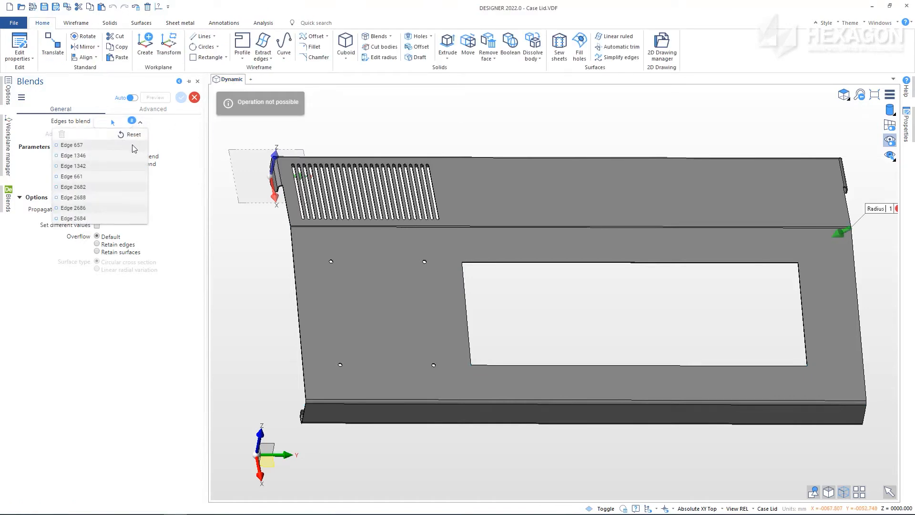
{"action": "left_click", "coordinate": [82, 146]}
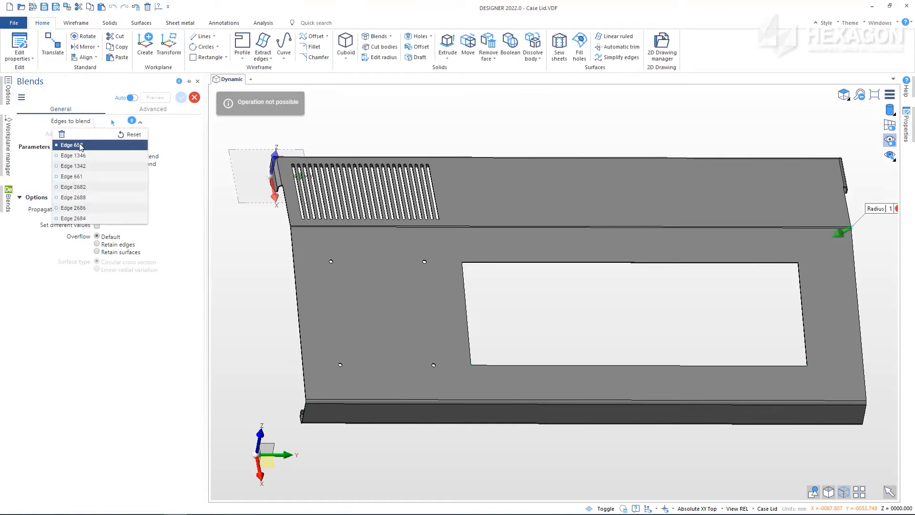
{"action": "left_click", "coordinate": [78, 179], "text": "shift"}
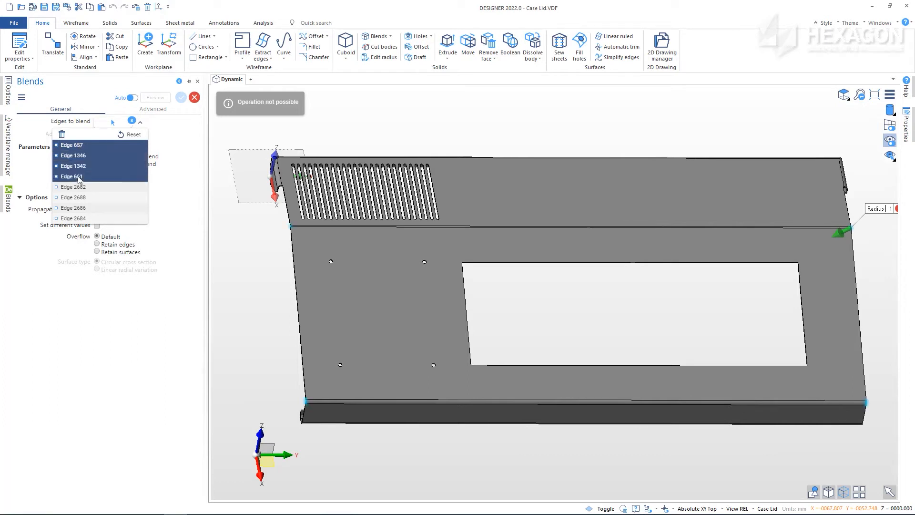
{"action": "left_click", "coordinate": [62, 135]}
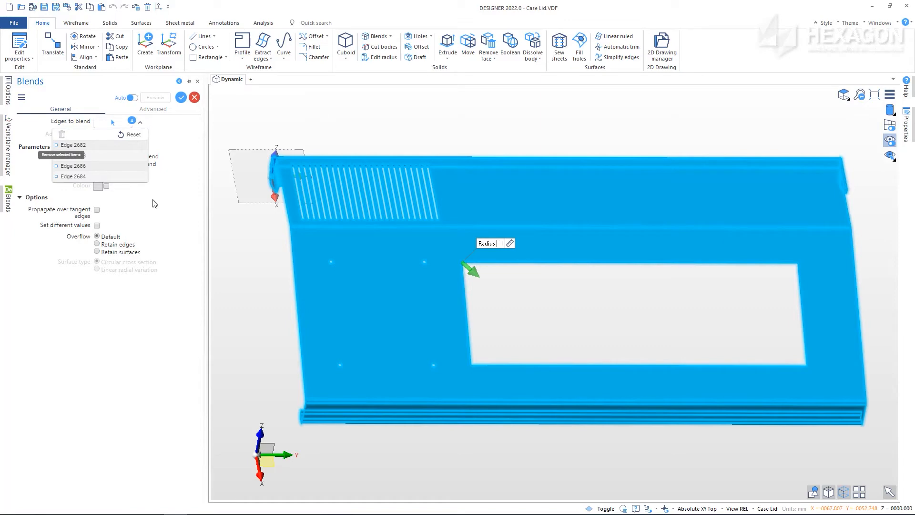
{"action": "left_click", "coordinate": [225, 215]}
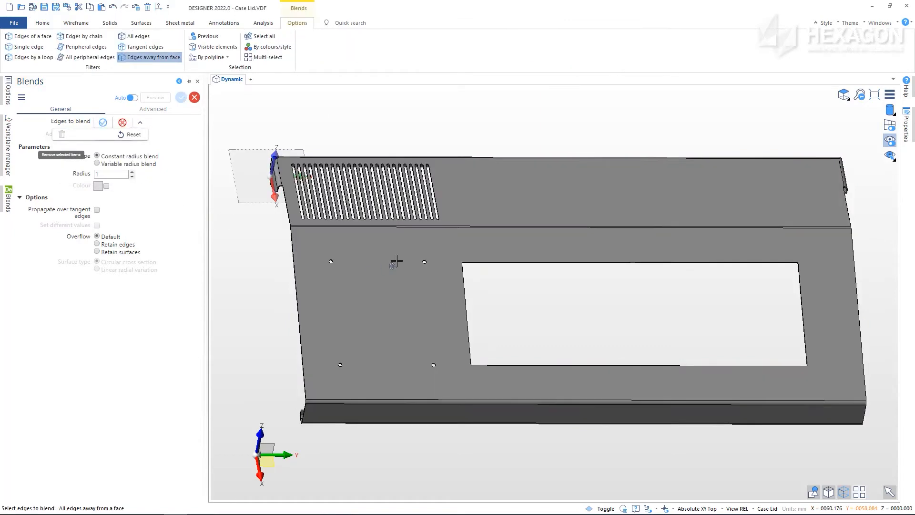
{"action": "scroll", "coordinate": [473, 272], "scroll_direction": "up", "scroll_amount": 5}
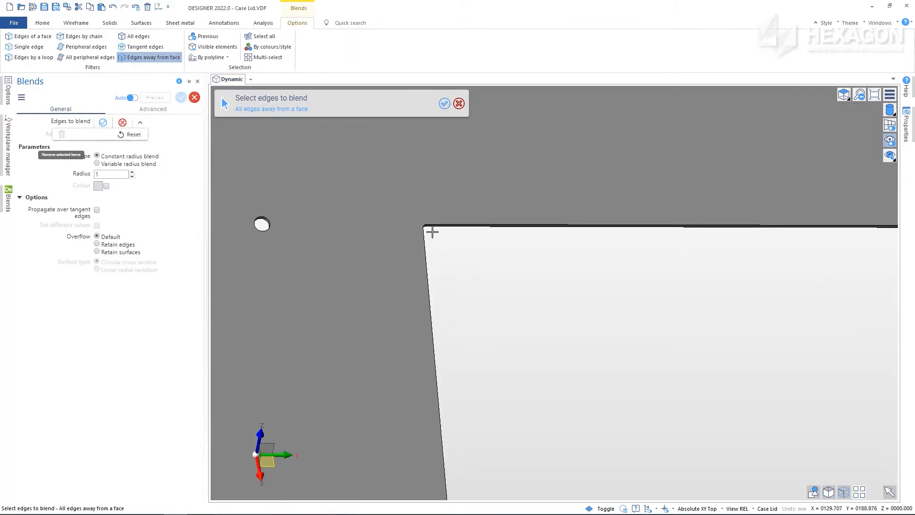
{"action": "scroll", "coordinate": [432, 232], "scroll_direction": "up", "scroll_amount": 5}
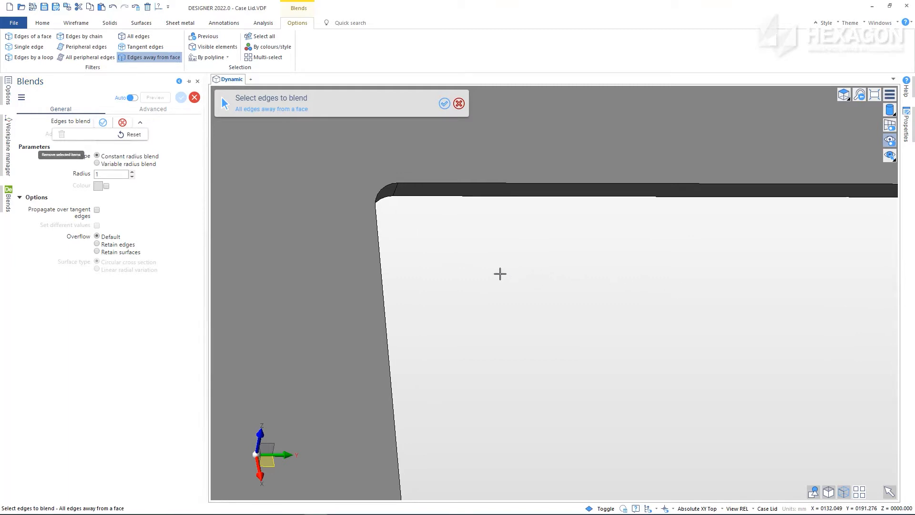
{"action": "scroll", "coordinate": [499, 272], "scroll_direction": "down", "scroll_amount": 4}
{"action": "scroll", "coordinate": [560, 331], "scroll_direction": "down", "scroll_amount": 3}
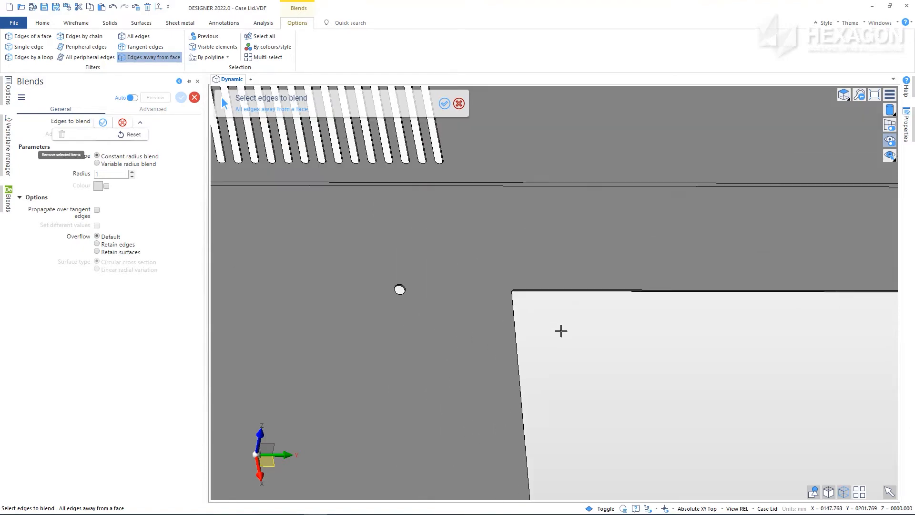
{"action": "key", "text": "Escape"}
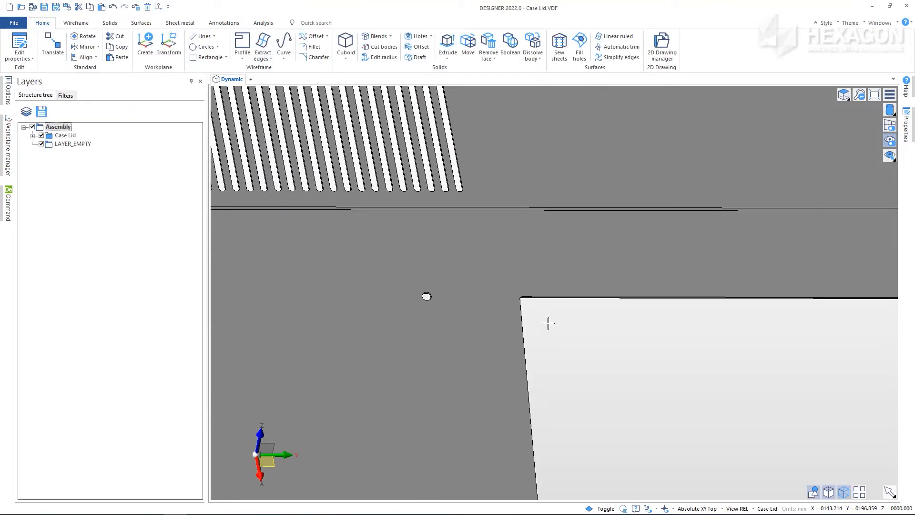
Start the Edit radius operation and enable smart selection in its settings.
{"action": "scroll", "coordinate": [553, 327], "scroll_direction": "down", "scroll_amount": 4}
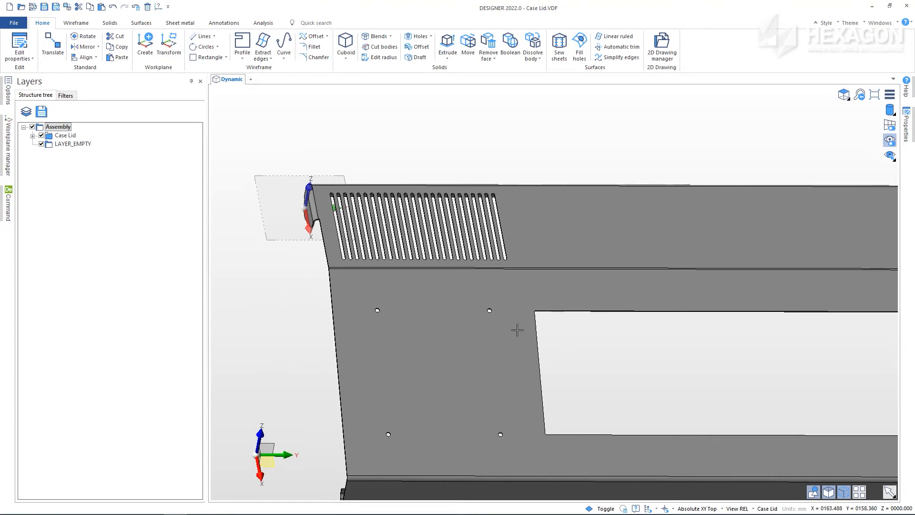
{"action": "middle_click_drag", "start_coordinate": [520, 320], "coordinate": [421, 179]}
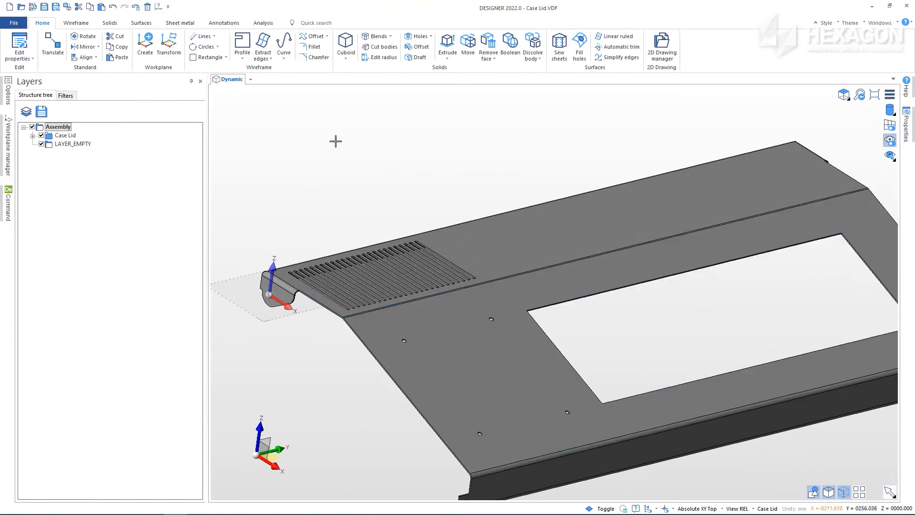
{"action": "left_click", "coordinate": [370, 60]}
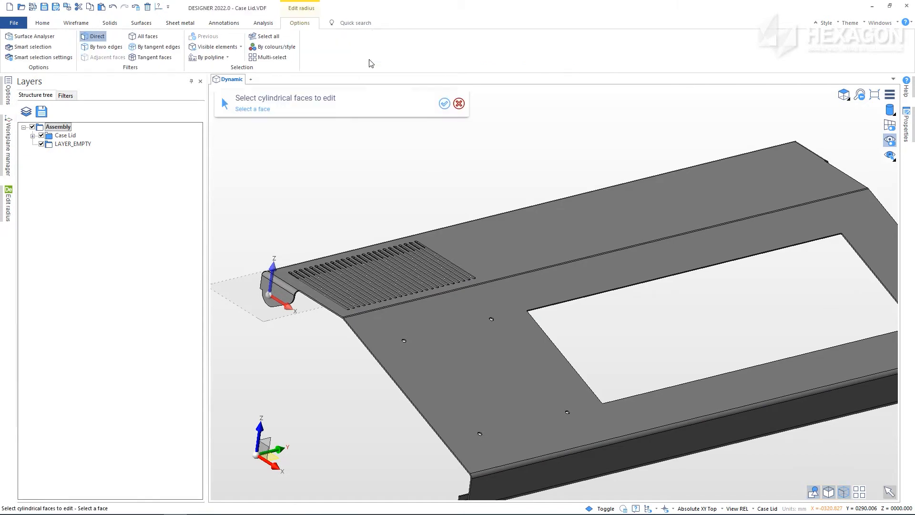
{"action": "left_click", "coordinate": [33, 58]}
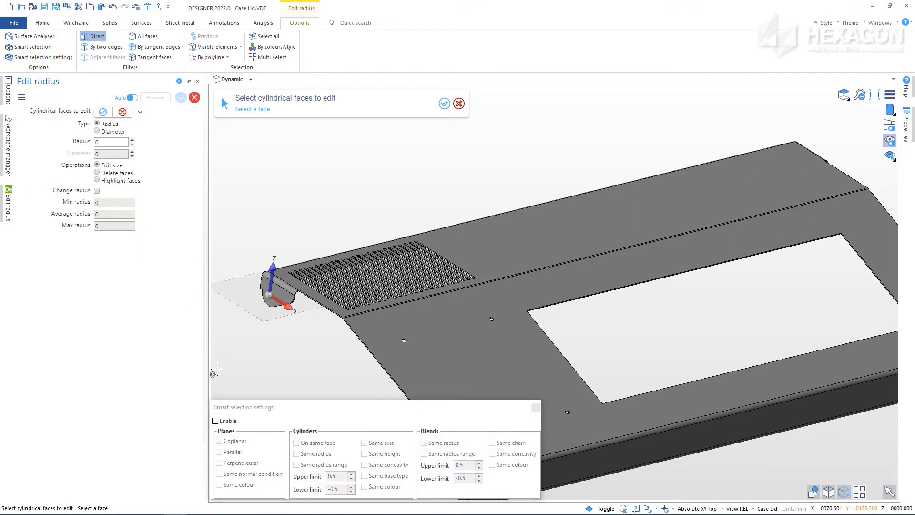
{"action": "left_click", "coordinate": [215, 421]}
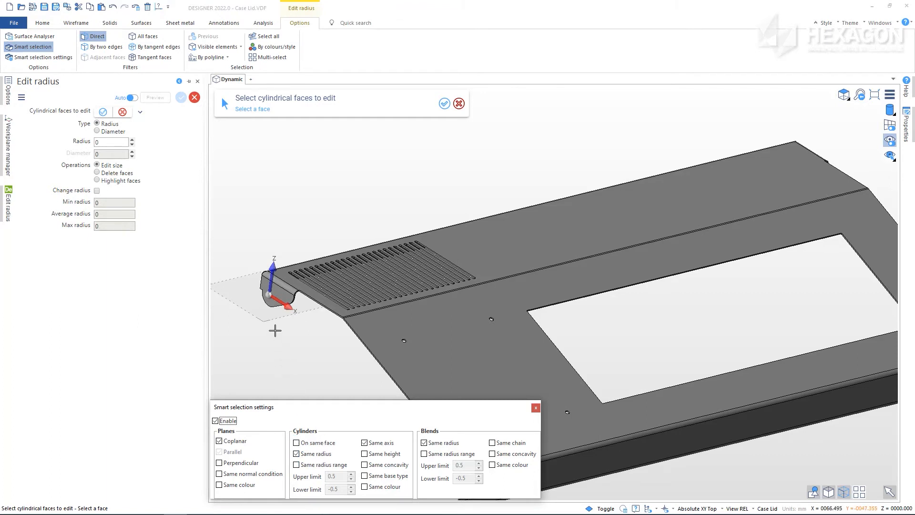
Select the hole in the end flange along with its smart-selected match and set their radius to 3 mm.
{"action": "left_click", "coordinate": [270, 295]}
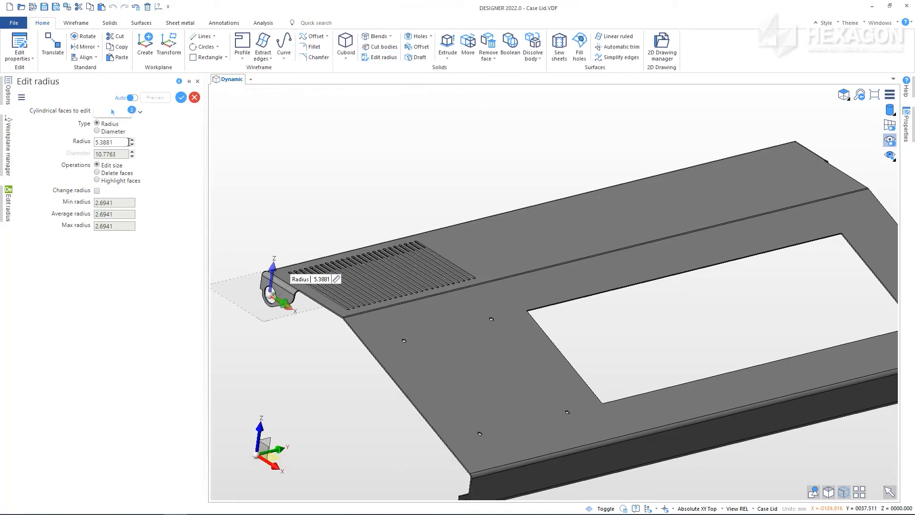
{"action": "left_click_drag", "start_coordinate": [117, 141], "coordinate": [90, 144]}
{"action": "type", "text": "3"}
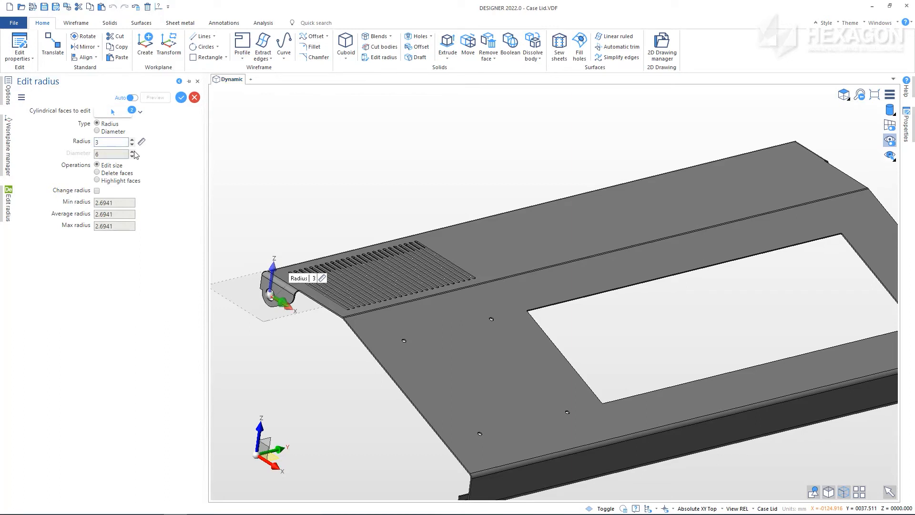
{"action": "right_click", "coordinate": [266, 167]}
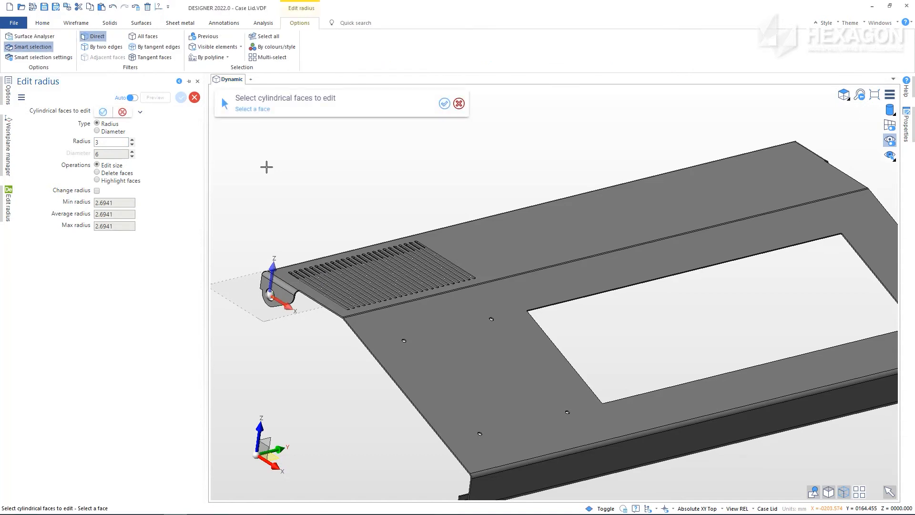
Set the smart selection criteria for cylinders to On same face and Same radius, with Same axis disabled.
{"action": "left_click", "coordinate": [56, 59]}
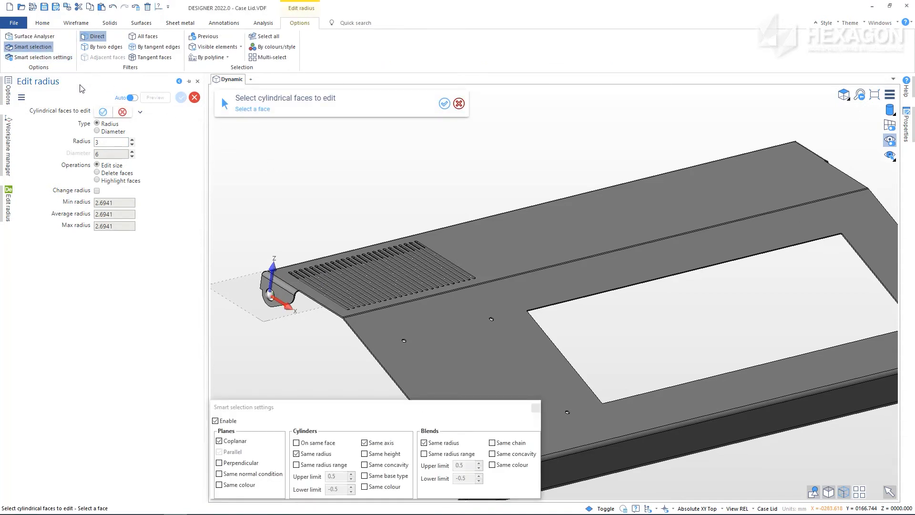
{"action": "left_click", "coordinate": [296, 443]}
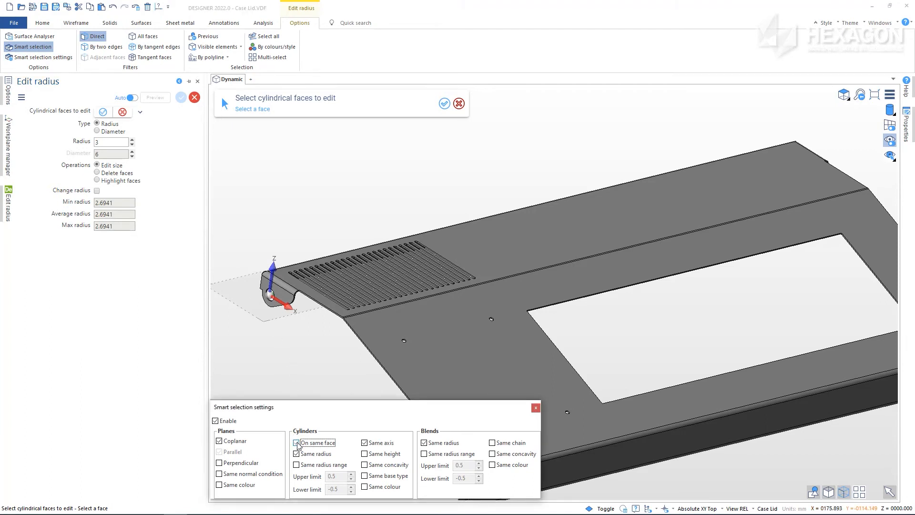
{"action": "left_click", "coordinate": [364, 443]}
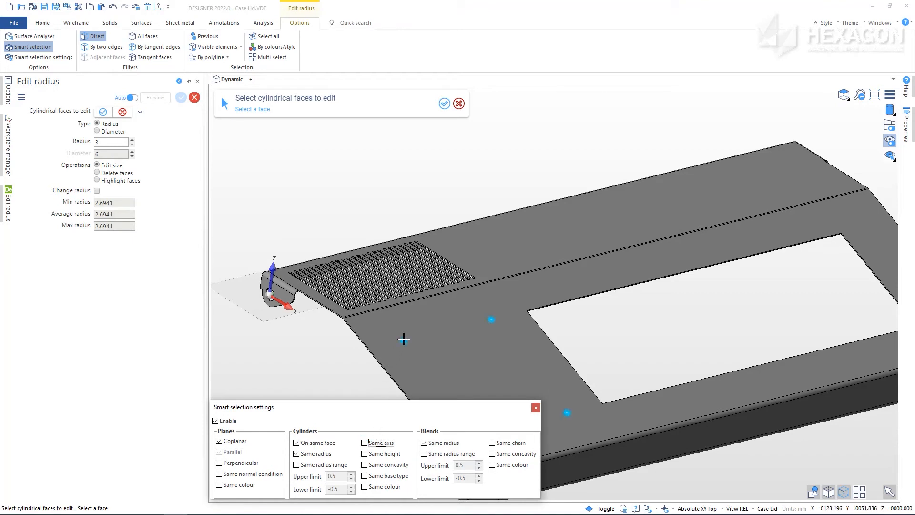
Select one of the four small holes beside the window cutout with its smart-selected matches and adjust their radius interactively.
{"action": "left_click", "coordinate": [403, 339]}
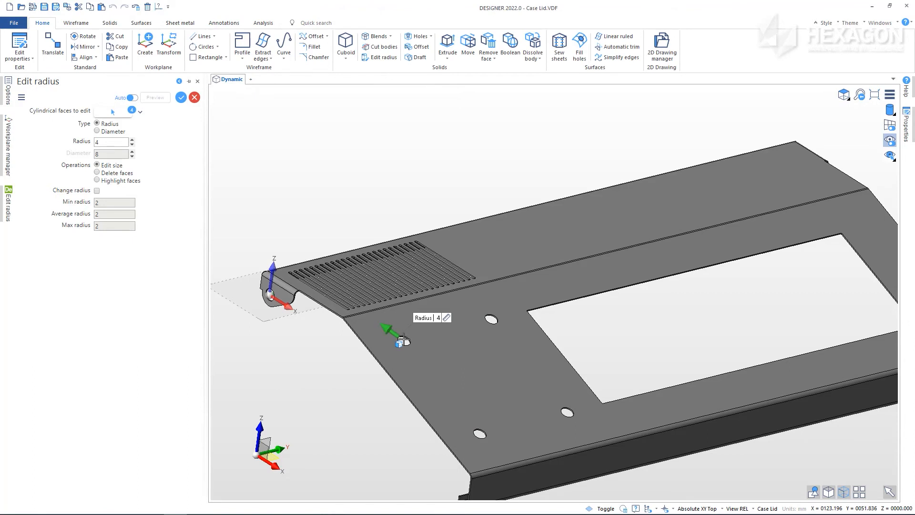
{"action": "left_click_drag", "start_coordinate": [403, 340], "coordinate": [391, 333]}
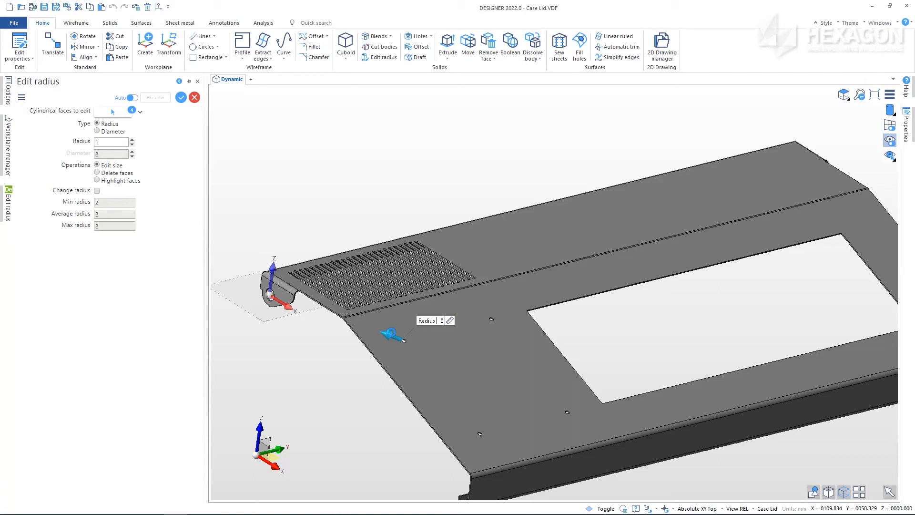
{"action": "right_click", "coordinate": [392, 330]}
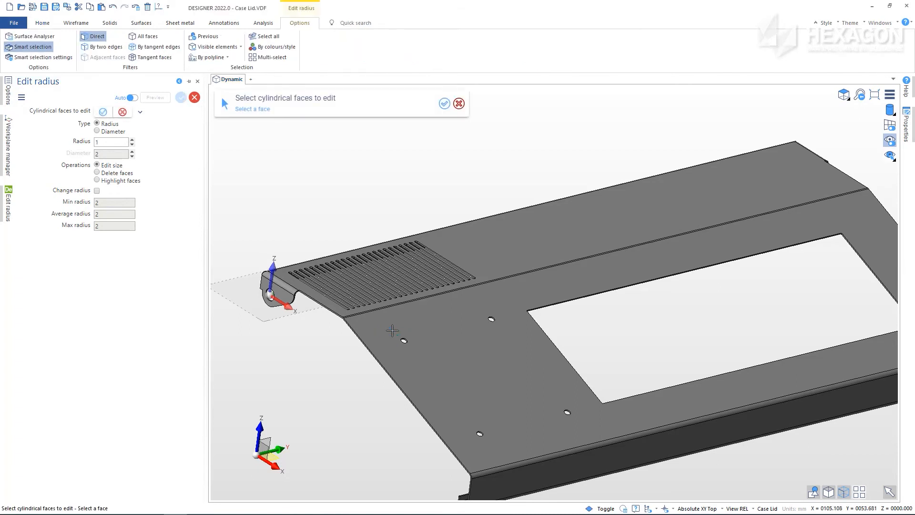
{"action": "key", "text": "Escape"}
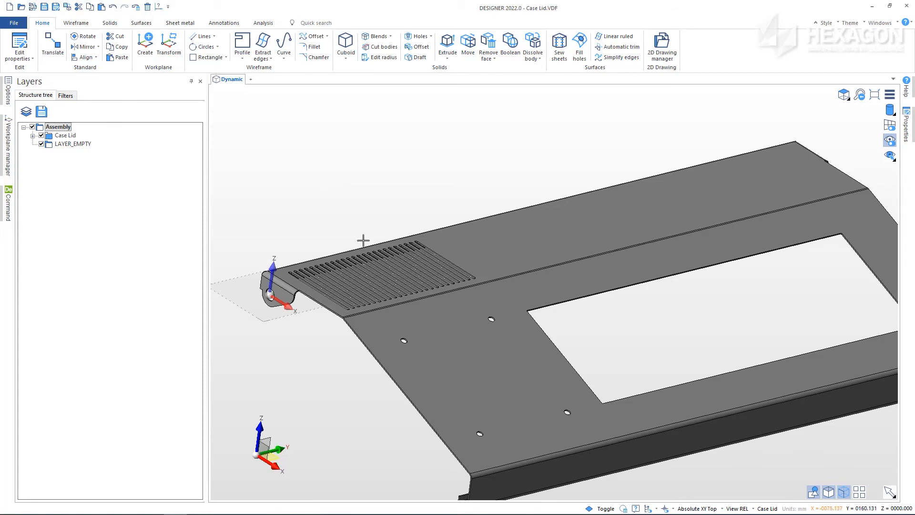
Select the inner face of one of the small holes to examine its contextual commands and clear the selection.
{"action": "scroll", "coordinate": [405, 341], "scroll_direction": "up", "scroll_amount": 5}
{"action": "scroll", "coordinate": [405, 341], "scroll_direction": "up", "scroll_amount": 3}
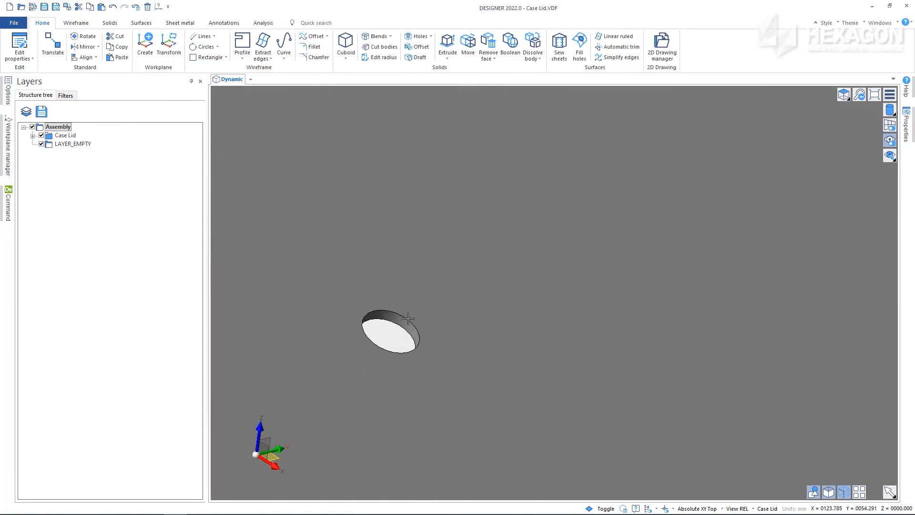
{"action": "scroll", "coordinate": [402, 317], "scroll_direction": "up", "scroll_amount": 3}
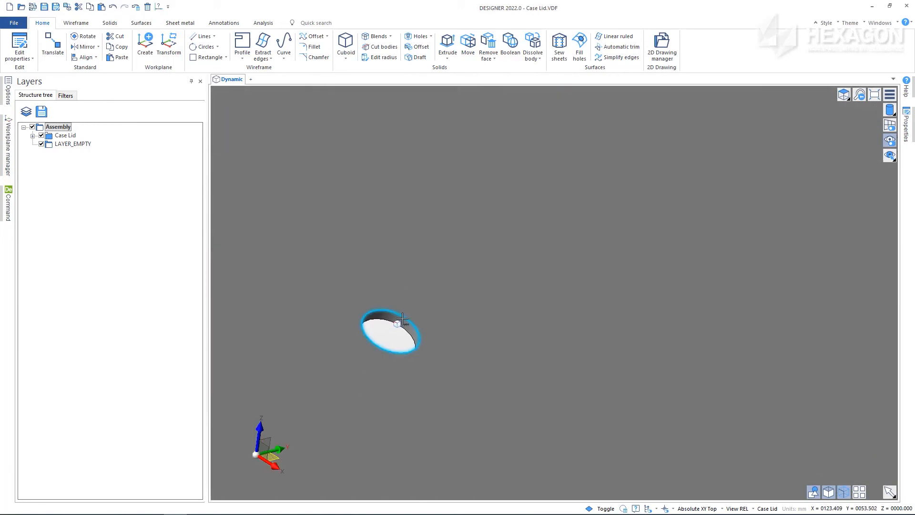
{"action": "left_click", "coordinate": [399, 323]}
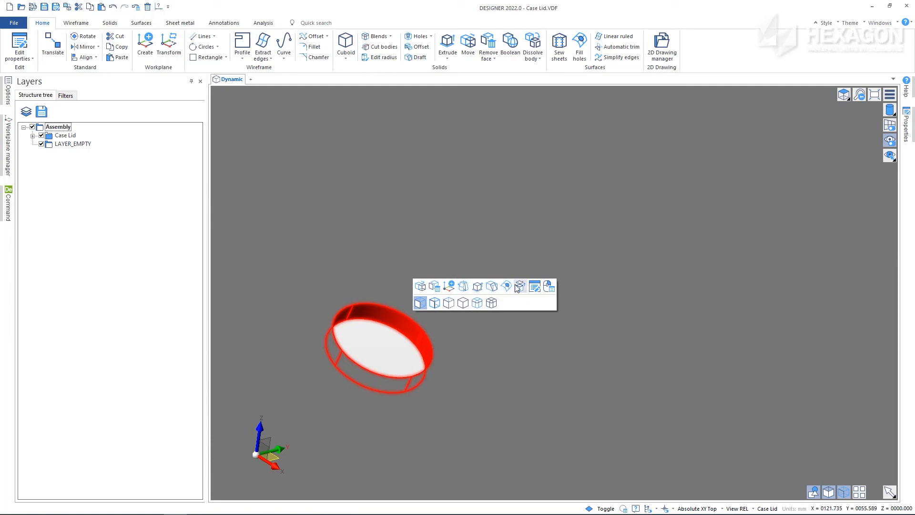
{"action": "left_click", "coordinate": [490, 329]}
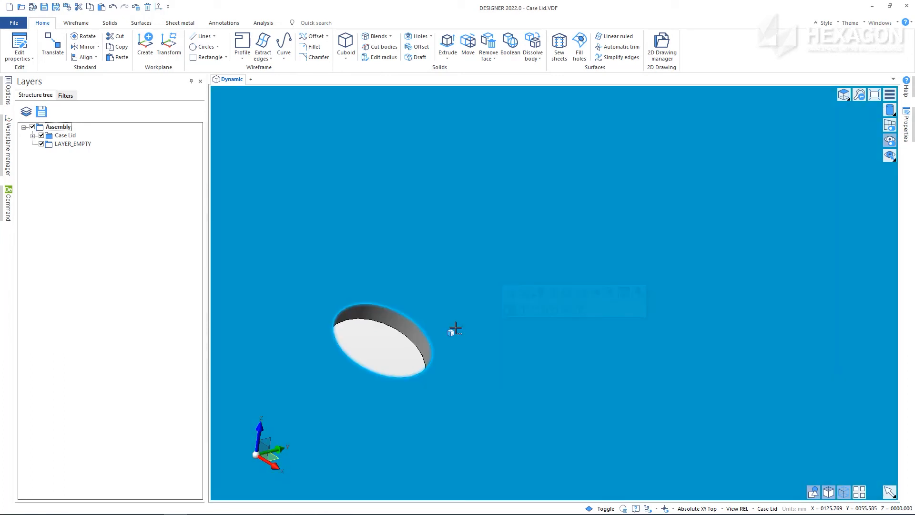
Select the hole's outer edge, examine the element setups in its Right-click menu customisation and accept the existing Edges setup.
{"action": "left_click", "coordinate": [406, 312]}
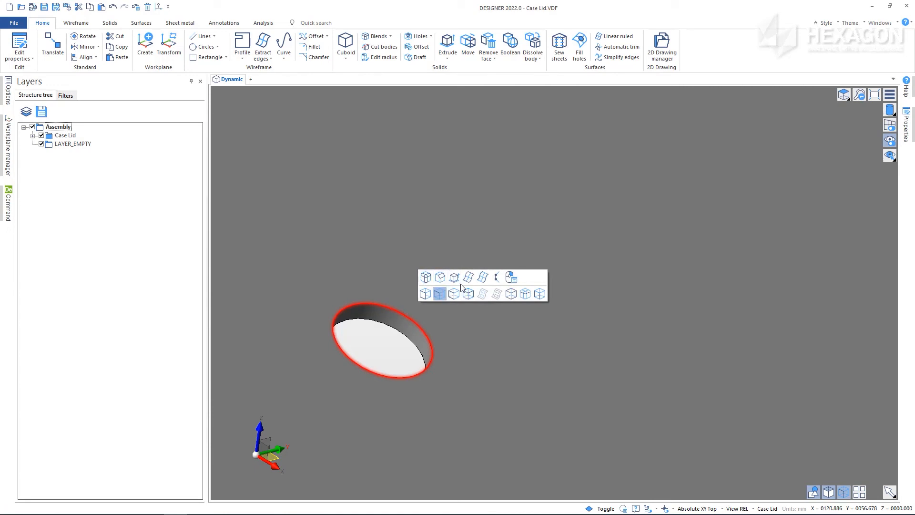
{"action": "left_click", "coordinate": [510, 279]}
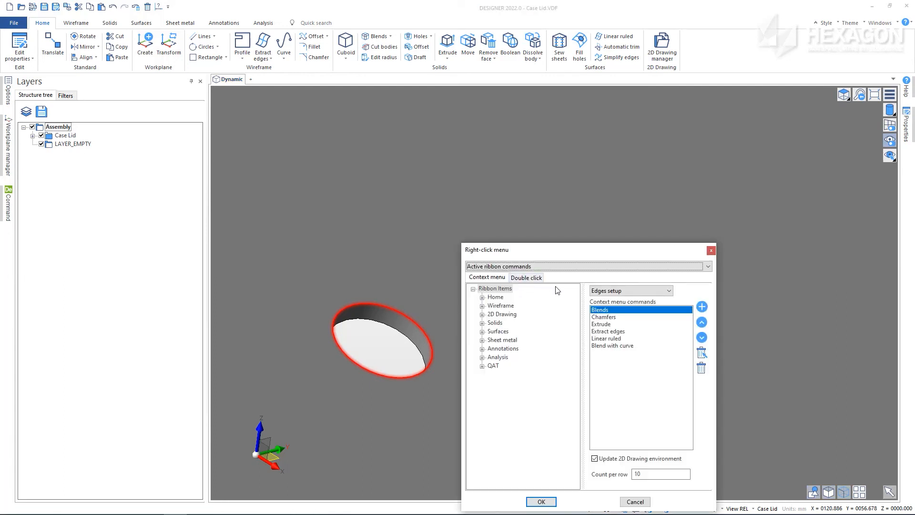
{"action": "left_click", "coordinate": [668, 291]}
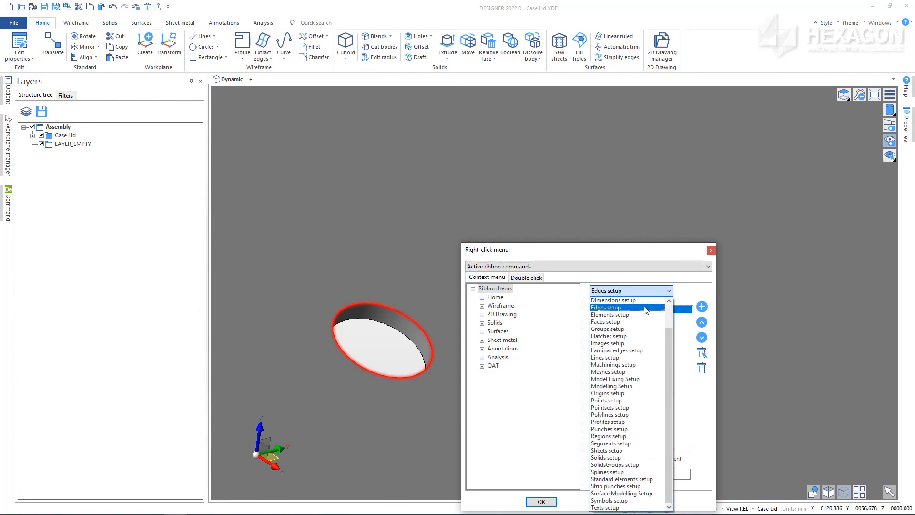
{"action": "scroll", "coordinate": [646, 310], "scroll_direction": "up", "scroll_amount": 2}
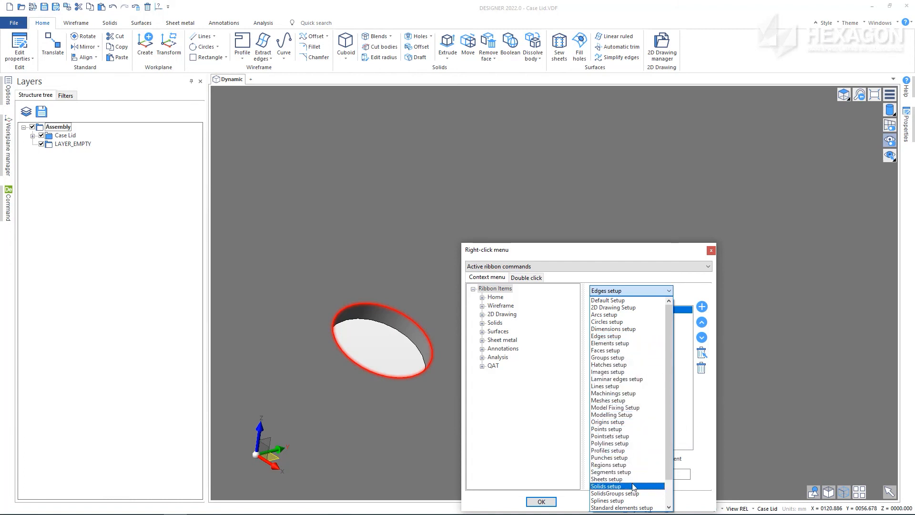
{"action": "left_click", "coordinate": [553, 503]}
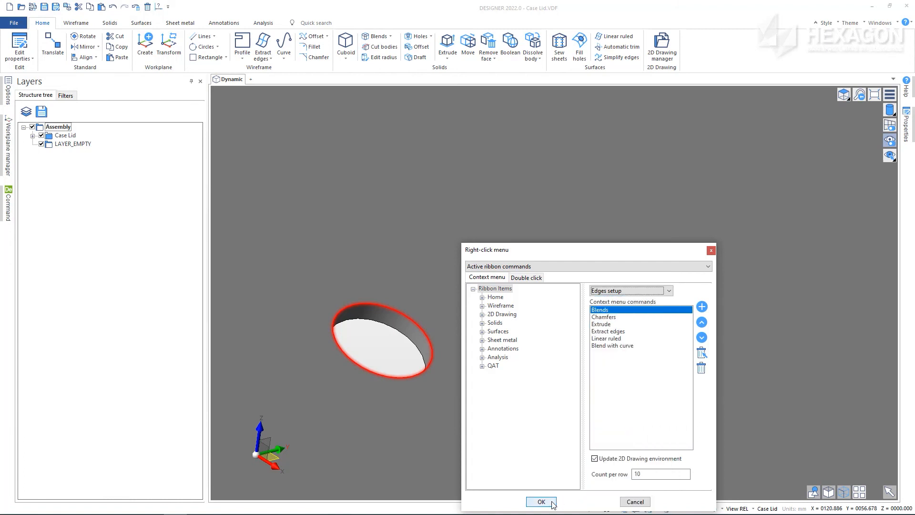
{"action": "left_click", "coordinate": [541, 501]}
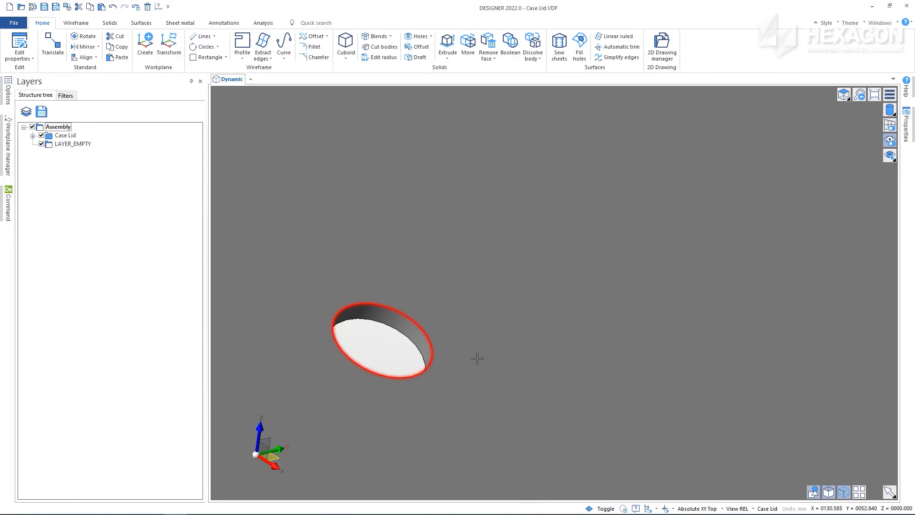